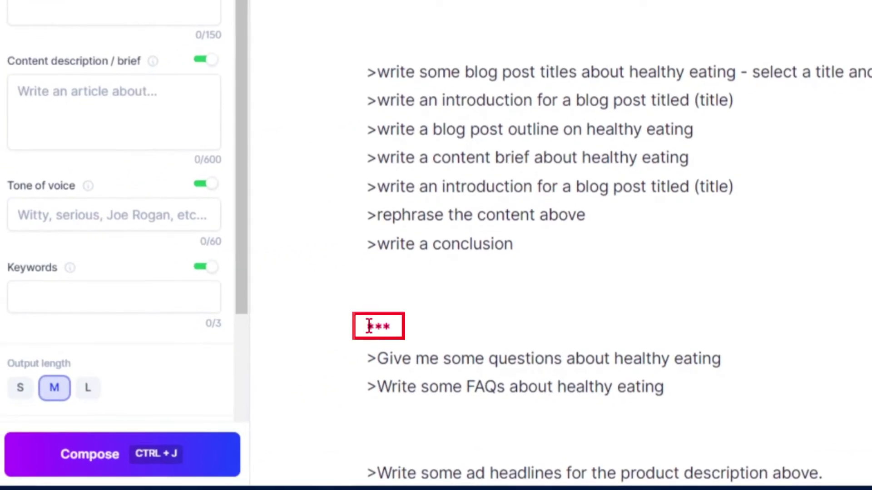
Run the blog titles command and keep only '5 tips for eating healthy on a budget'
{"action": "left_click_drag", "start_coordinate": [367, 327], "coordinate": [393, 326]}
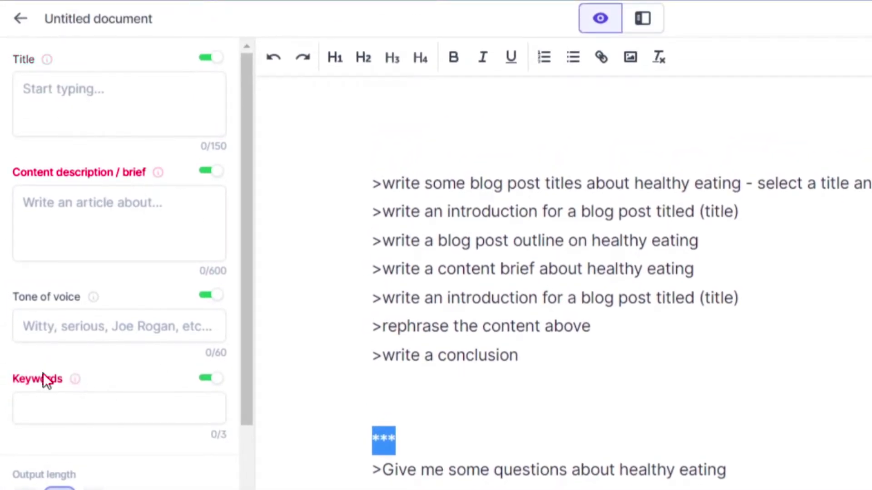
{"action": "left_click_drag", "start_coordinate": [249, 195], "coordinate": [241, 137]}
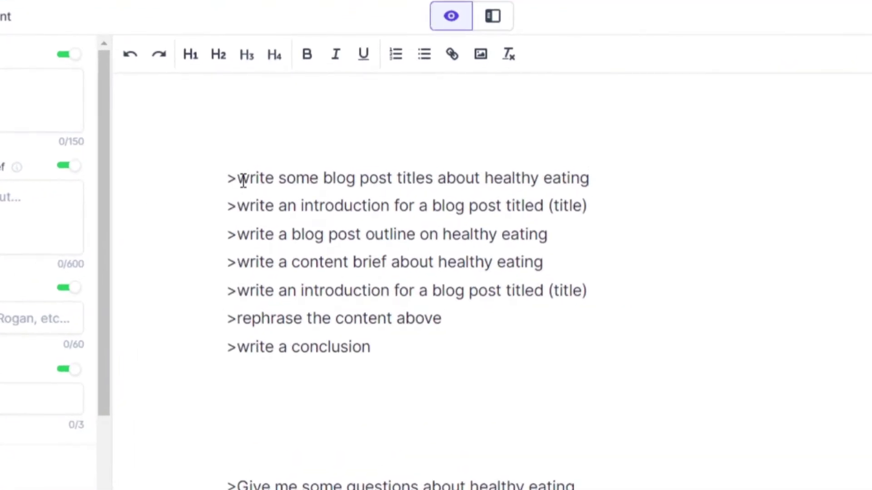
{"action": "key", "text": "ctrl+Return"}
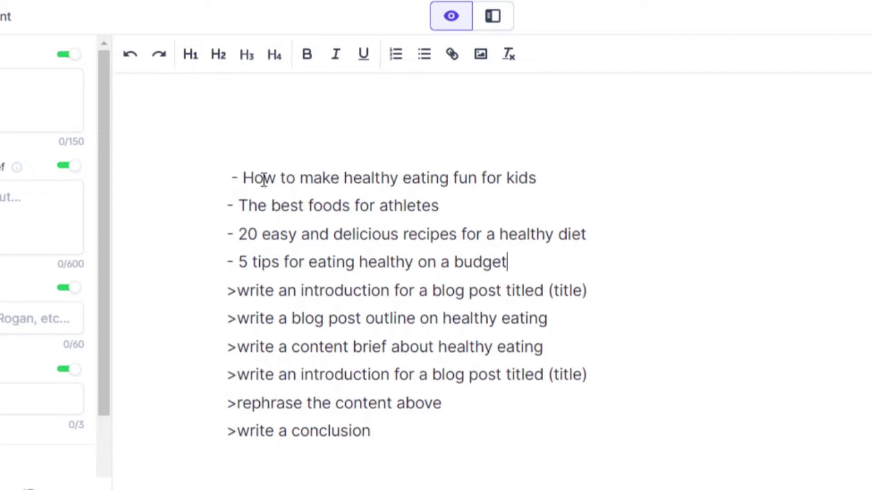
{"action": "scroll", "coordinate": [242, 206], "scroll_direction": "down", "scroll_amount": 2}
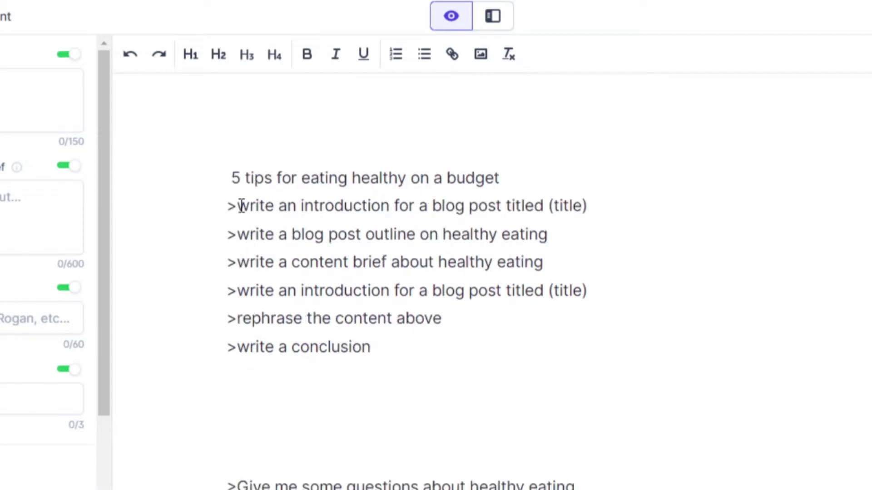
Copy '5 tips for eating healthy on a budget' into the document Title field
{"action": "left_click_drag", "start_coordinate": [232, 179], "coordinate": [512, 177]}
{"action": "right_click", "coordinate": [457, 168]}
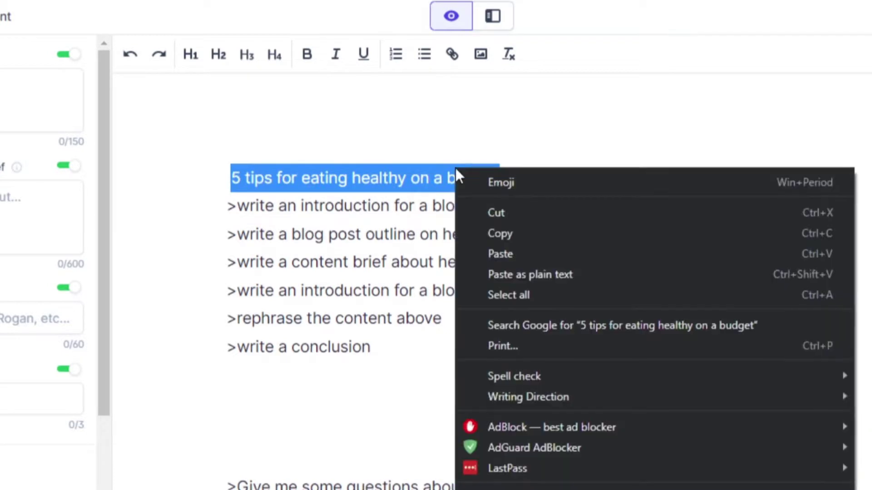
{"action": "left_click", "coordinate": [493, 233]}
{"action": "right_click", "coordinate": [24, 93]}
{"action": "left_click", "coordinate": [71, 235]}
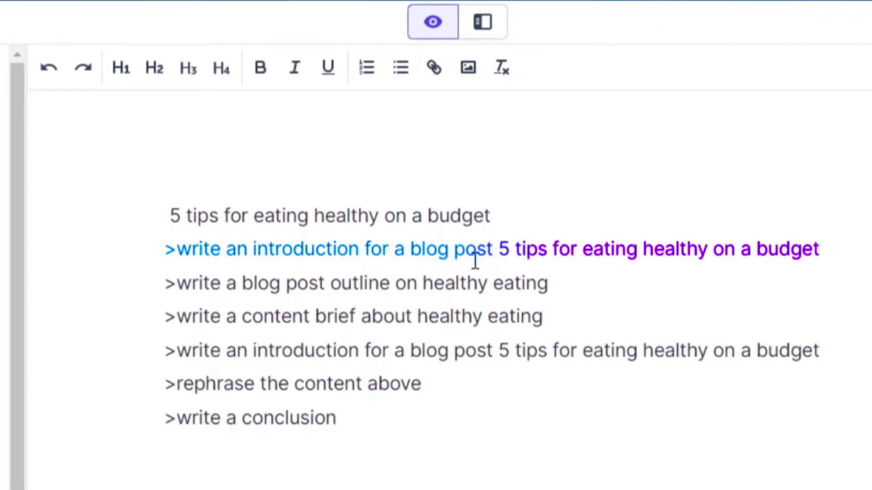
Run the introduction command for the budget-eating blog post and let Jasper continue writing
{"action": "left_click", "coordinate": [821, 251]}
{"action": "key", "text": "ctrl+Return"}
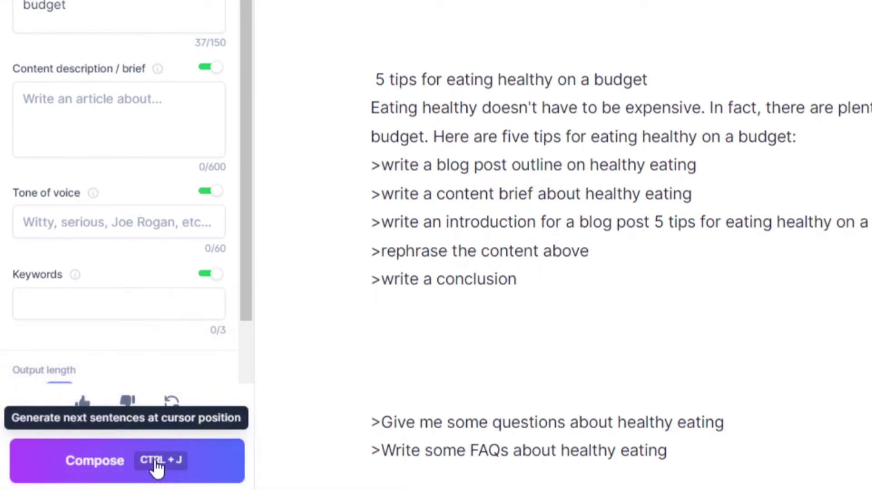
{"action": "left_click", "coordinate": [92, 472]}
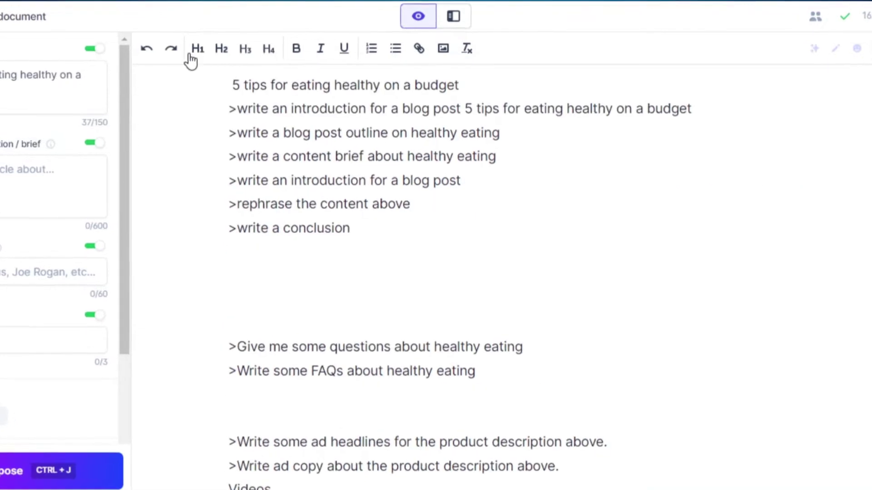
Generate the five budget eating tips and paste them into the Content description / brief
{"action": "key", "text": "ctrl+Return"}
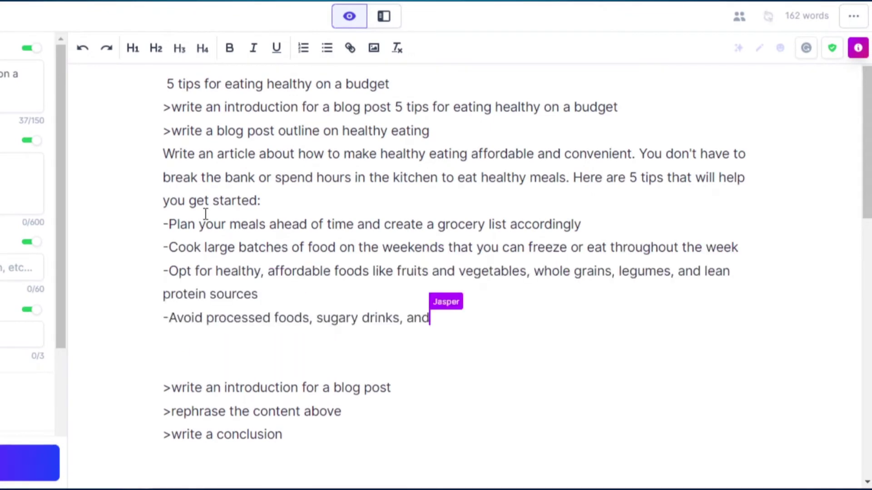
{"action": "left_click_drag", "start_coordinate": [161, 156], "coordinate": [565, 342]}
{"action": "right_click", "coordinate": [9, 182]}
{"action": "left_click", "coordinate": [191, 292]}
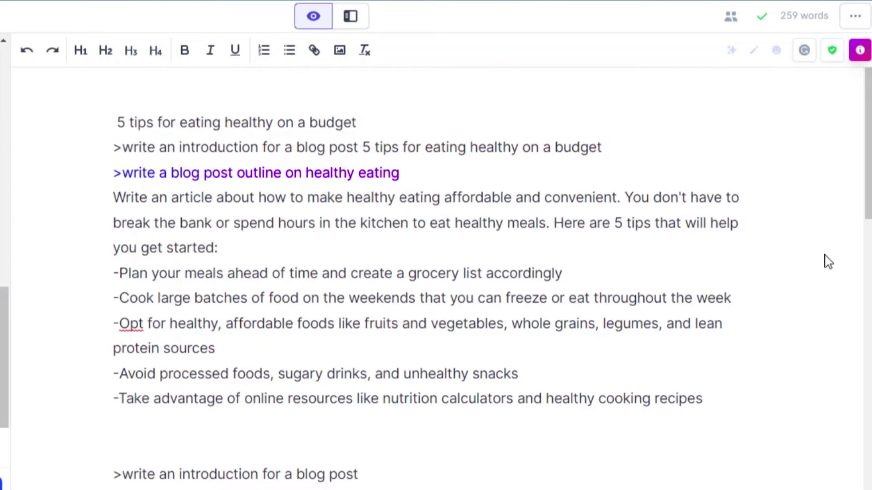
{"action": "scroll", "coordinate": [826, 259], "scroll_direction": "down", "scroll_amount": 4}
{"action": "scroll", "coordinate": [491, 278], "scroll_direction": "down", "scroll_amount": 2}
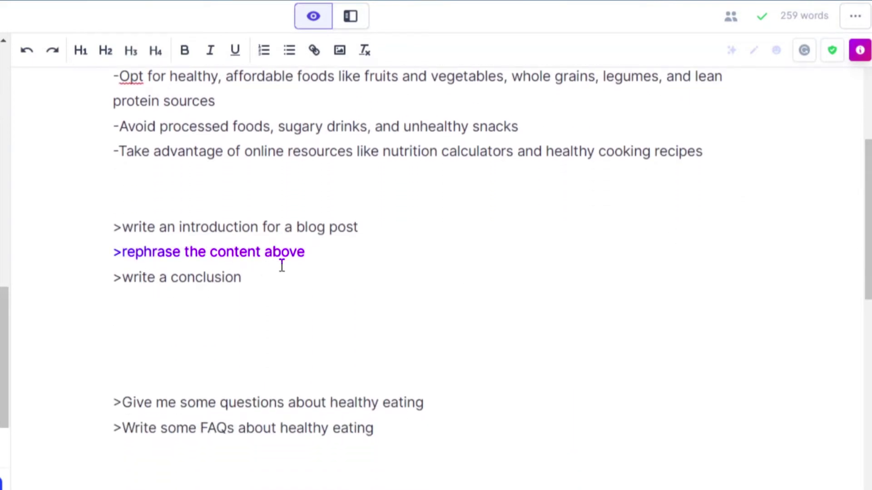
Generate the intro beginning 'In today's world', then run the rephrase command on the tips
{"action": "left_click", "coordinate": [365, 228]}
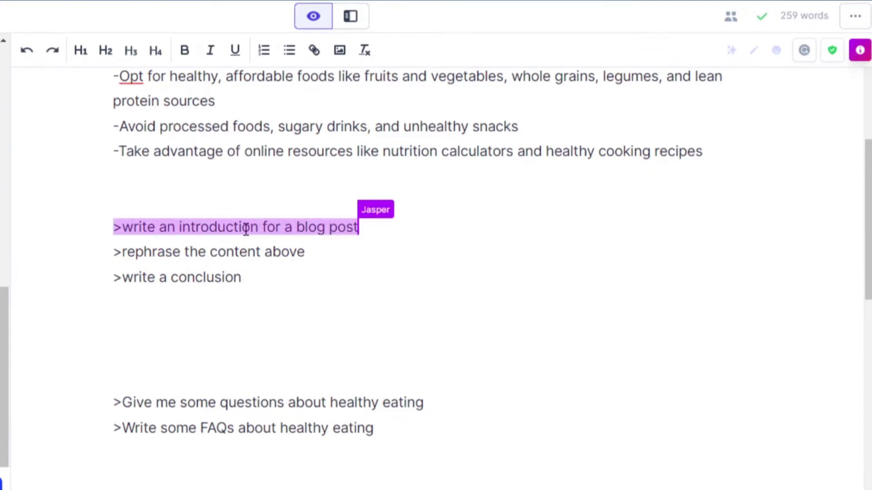
{"action": "key", "text": "ctrl+Return"}
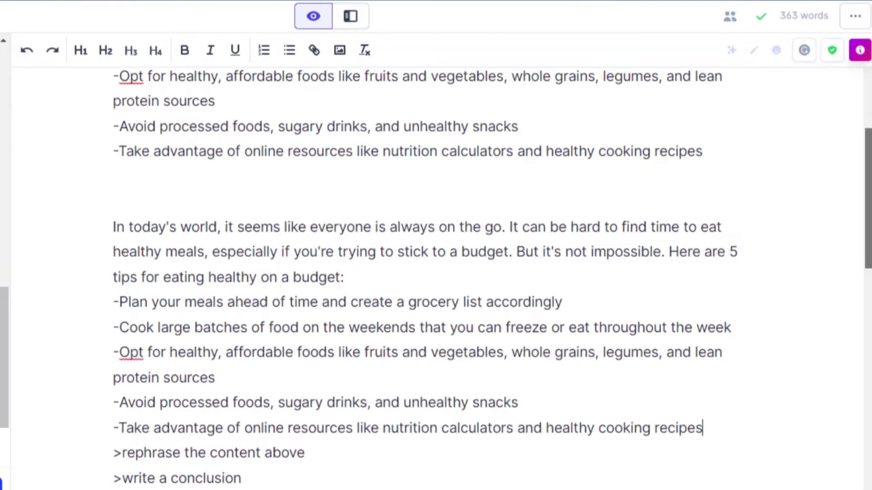
{"action": "scroll", "coordinate": [439, 346], "scroll_direction": "down", "scroll_amount": 5}
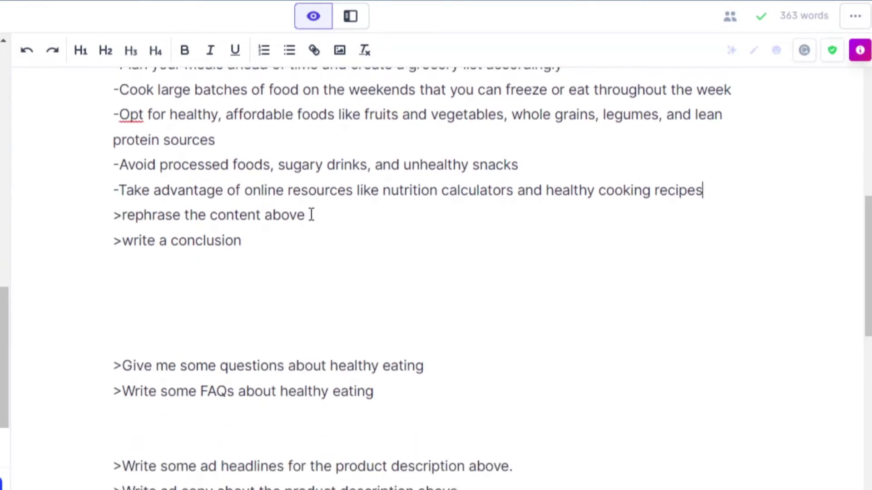
{"action": "key", "text": "ctrl+Return"}
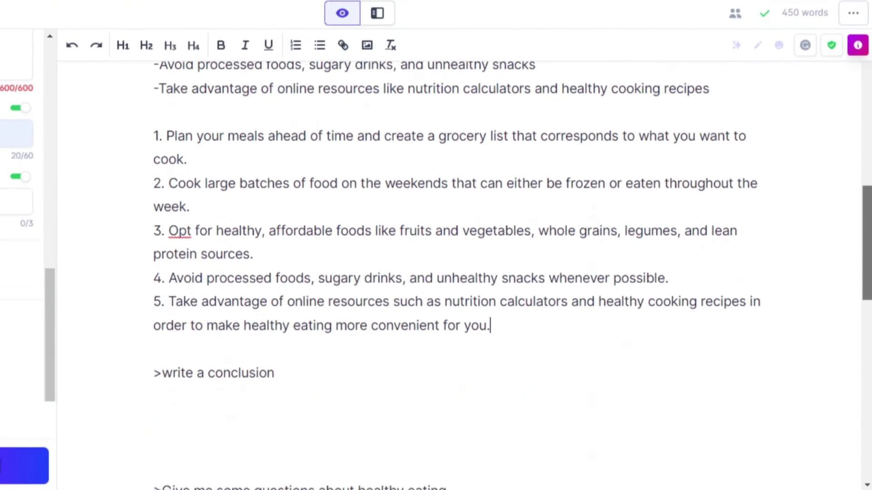
Scroll down to review the numbered 1–5 rewrite of the budget eating tips
{"action": "scroll", "coordinate": [436, 273], "scroll_direction": "down", "scroll_amount": 7}
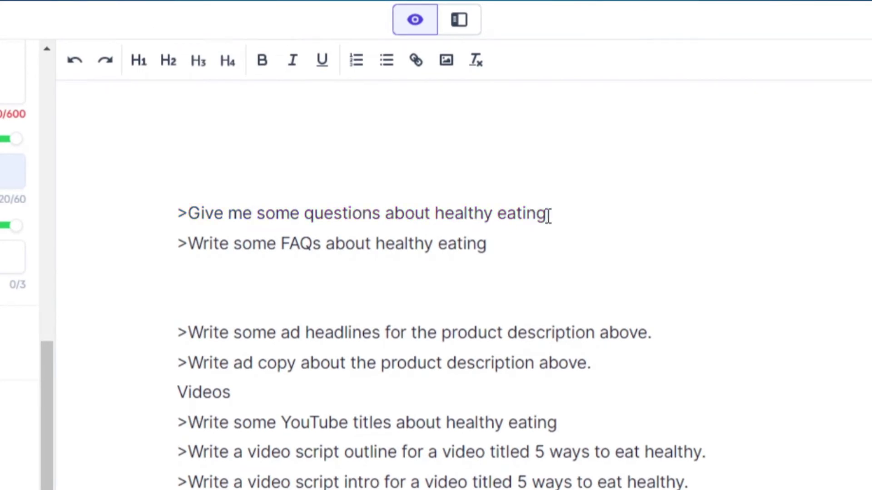
Generate healthy-eating FAQ questions and remove the period ending the ad headlines prompt
{"action": "key", "text": "ctrl+Return"}
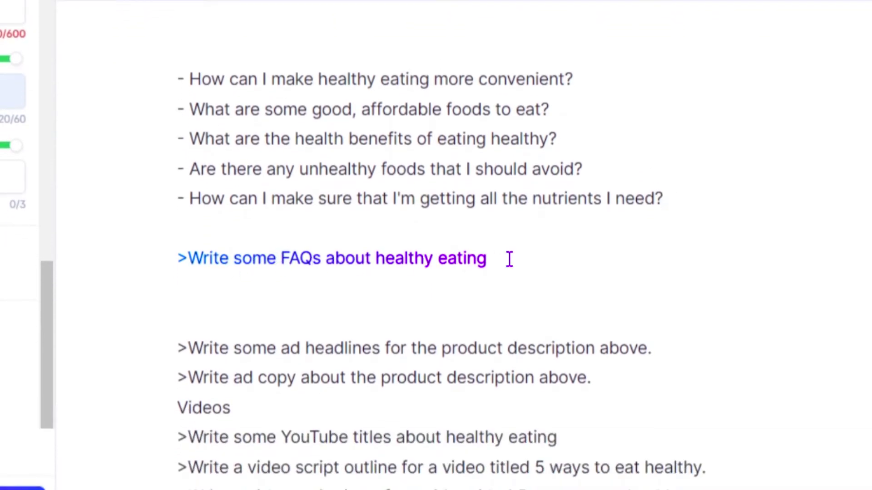
{"action": "scroll", "coordinate": [809, 172], "scroll_direction": "down", "scroll_amount": 5}
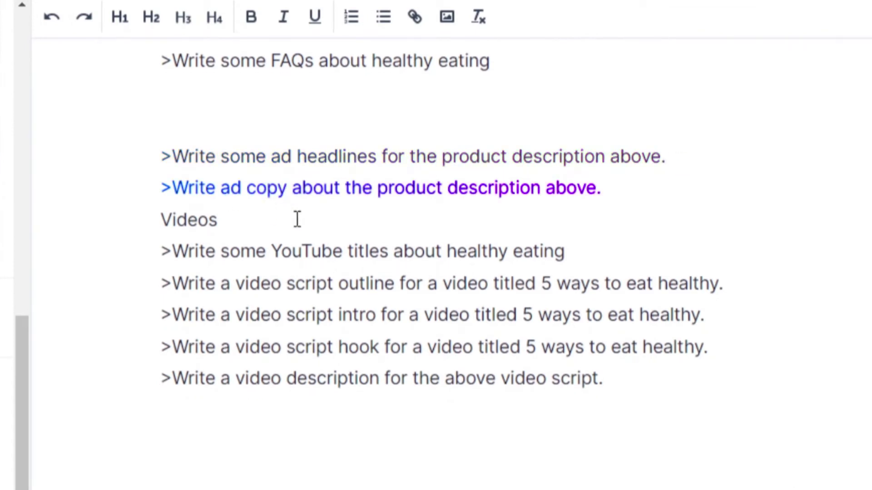
{"action": "key", "text": "BackSpace"}
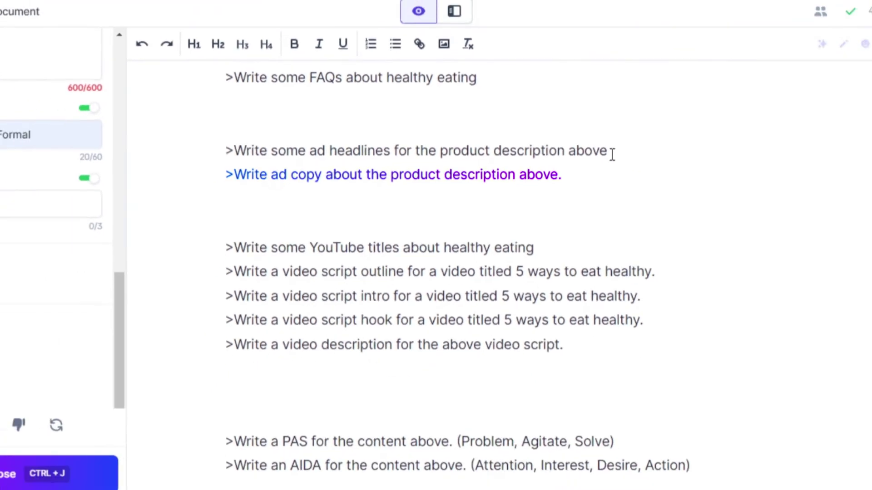
Generate ad headlines and five healthy-eating YouTube titles, then run the video script intro prompt
{"action": "key", "text": "ctrl+j"}
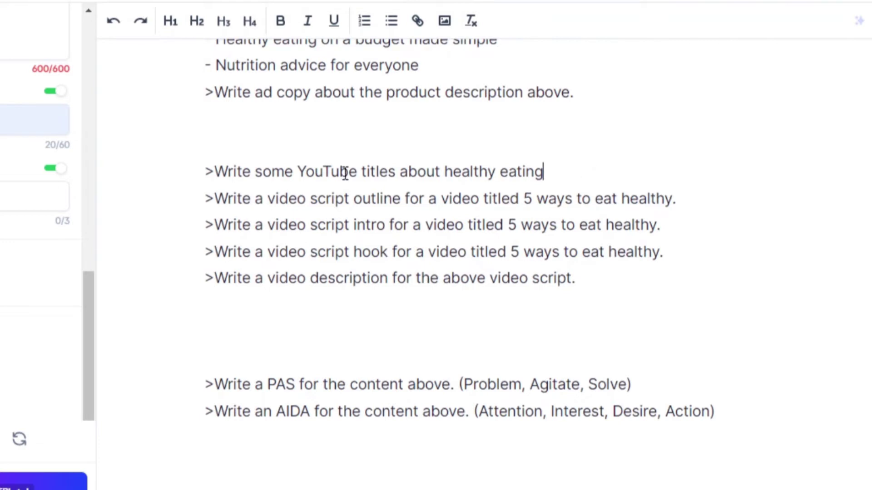
{"action": "left_click_drag", "start_coordinate": [206, 172], "coordinate": [544, 172]}
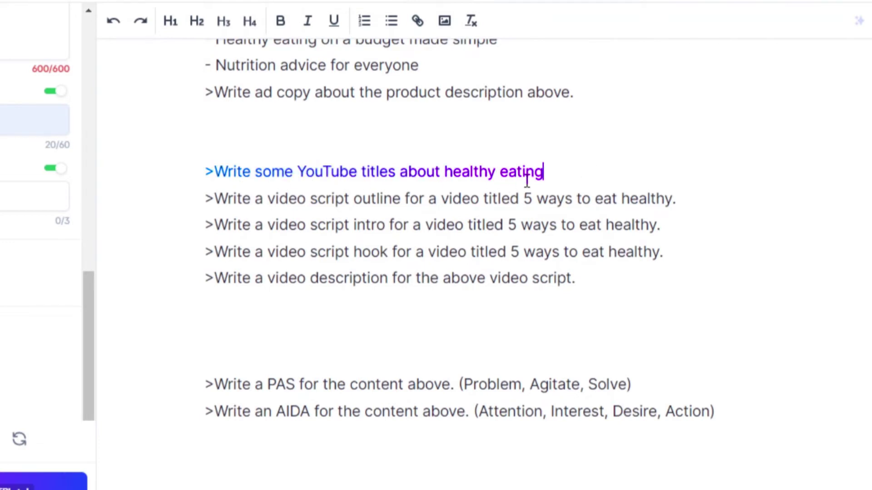
{"action": "key", "text": "ctrl+Return"}
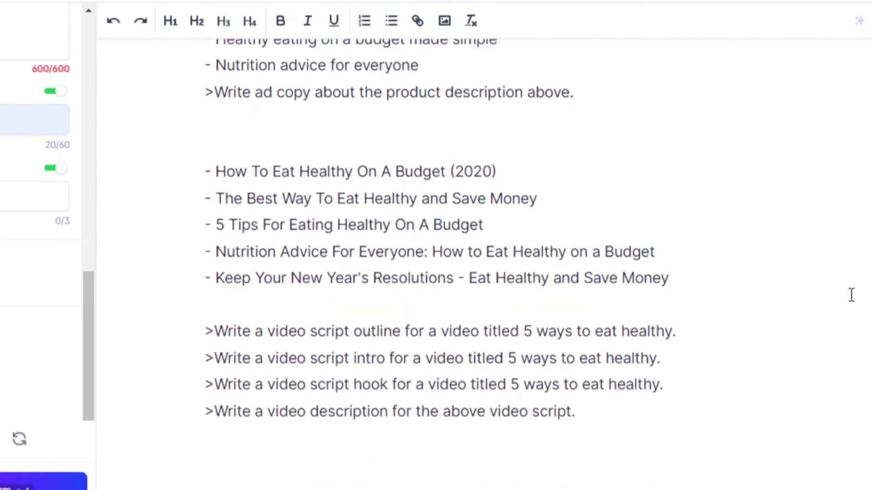
{"action": "scroll", "coordinate": [435, 273], "scroll_direction": "down", "scroll_amount": 3}
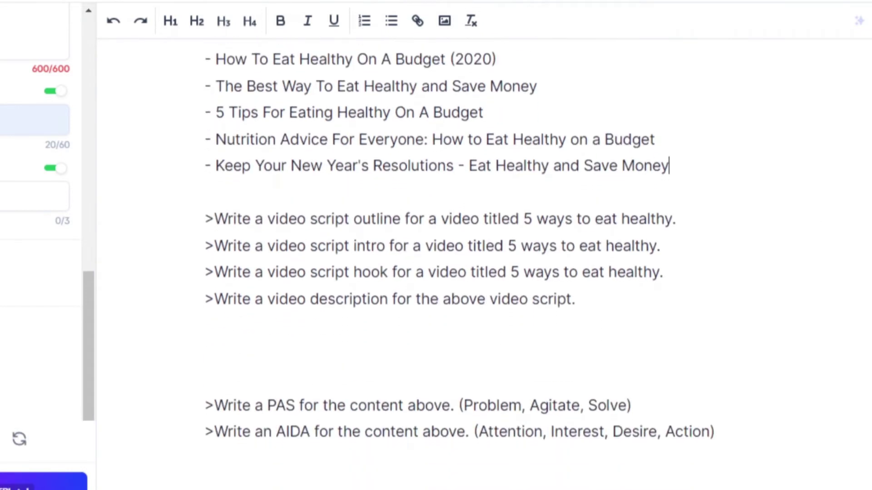
{"action": "left_click", "coordinate": [235, 248]}
{"action": "key", "text": "ctrl+Return"}
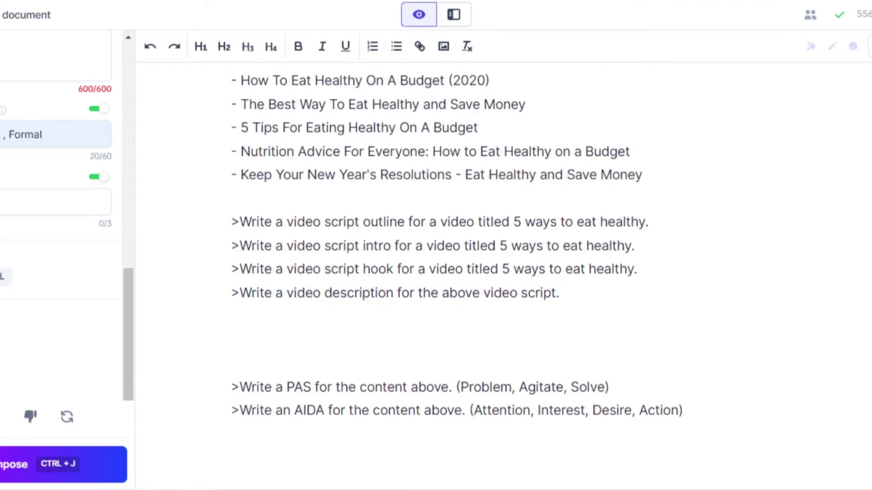
Delete the period after 'above' in the PAS command to generate the Problem–Agitate–Solution block
{"action": "scroll", "coordinate": [454, 249], "scroll_direction": "up", "scroll_amount": 2}
{"action": "scroll", "coordinate": [454, 250], "scroll_direction": "down", "scroll_amount": 2}
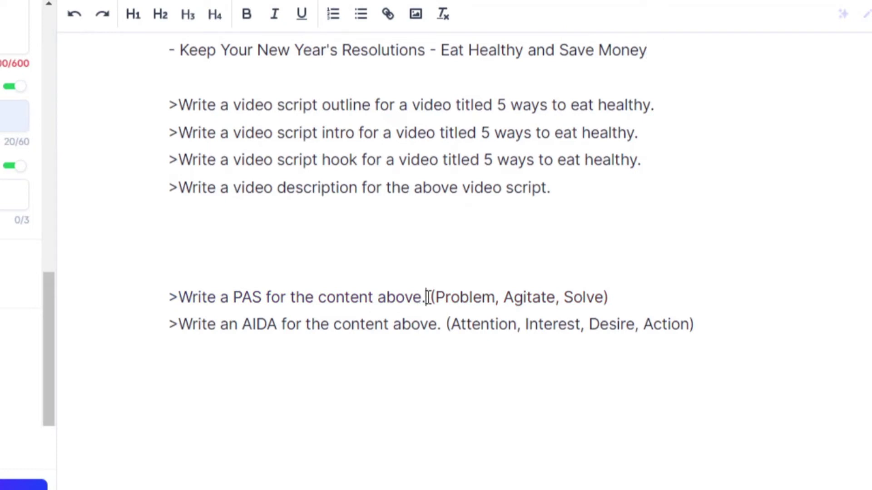
{"action": "key", "text": "BackSpace"}
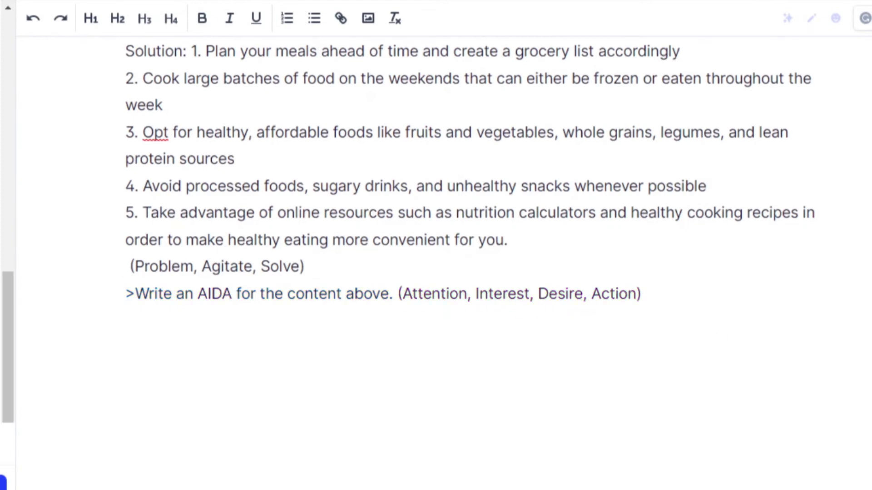
{"action": "scroll", "coordinate": [454, 273], "scroll_direction": "up", "scroll_amount": 5}
{"action": "scroll", "coordinate": [454, 273], "scroll_direction": "up", "scroll_amount": 5}
{"action": "scroll", "coordinate": [454, 273], "scroll_direction": "down", "scroll_amount": 8}
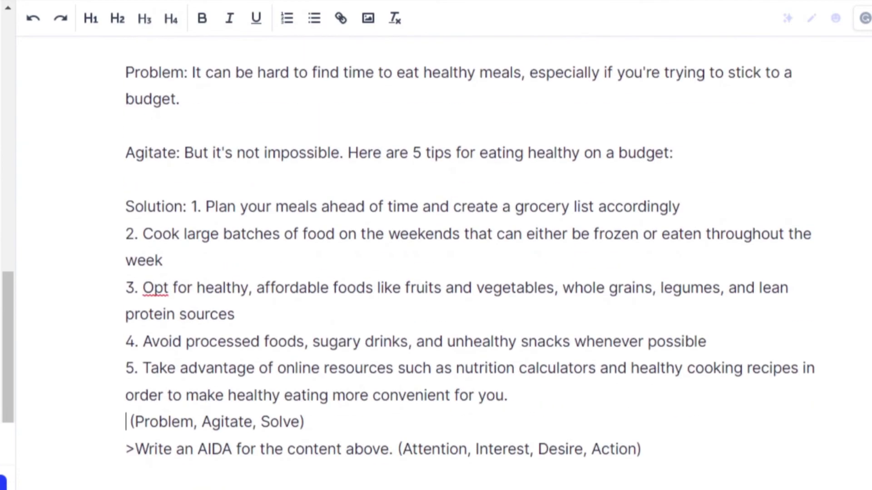
{"action": "scroll", "coordinate": [454, 273], "scroll_direction": "up", "scroll_amount": 15}
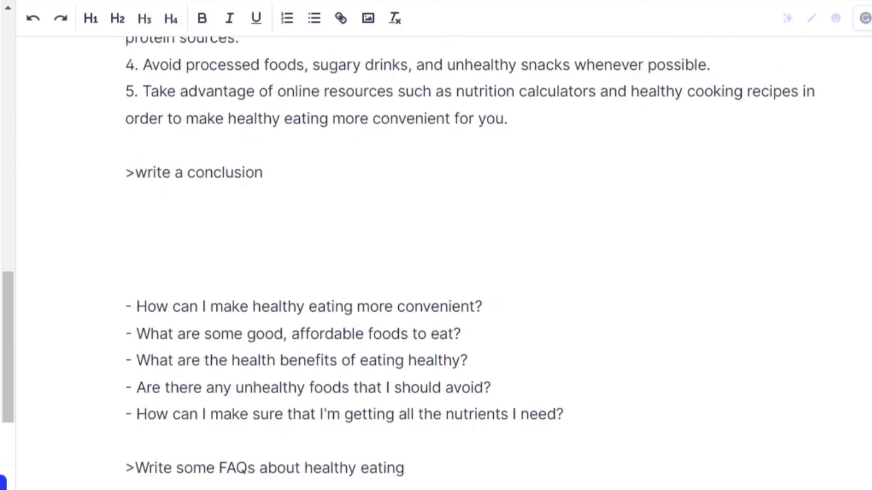
{"action": "scroll", "coordinate": [454, 272], "scroll_direction": "up", "scroll_amount": 10}
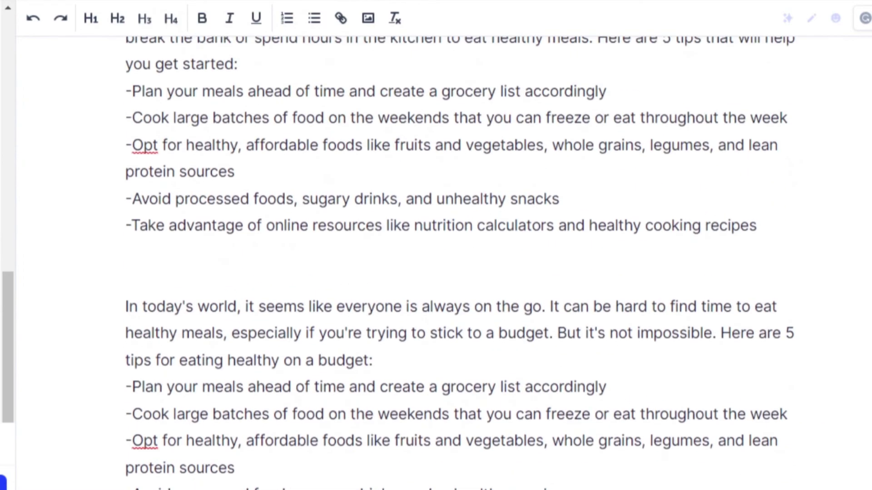
{"action": "scroll", "coordinate": [454, 272], "scroll_direction": "up", "scroll_amount": 3}
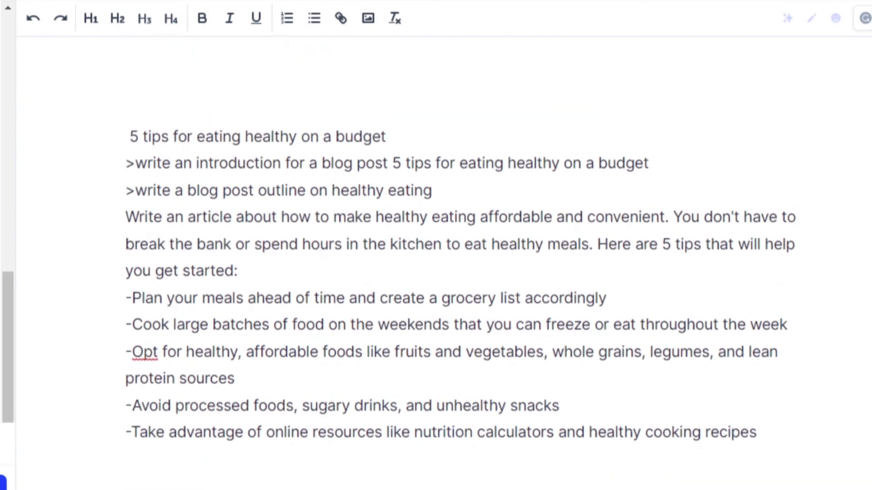
{"action": "scroll", "coordinate": [454, 272], "scroll_direction": "down", "scroll_amount": 10}
{"action": "scroll", "coordinate": [454, 273], "scroll_direction": "down", "scroll_amount": 10}
{"action": "scroll", "coordinate": [454, 272], "scroll_direction": "up", "scroll_amount": 15}
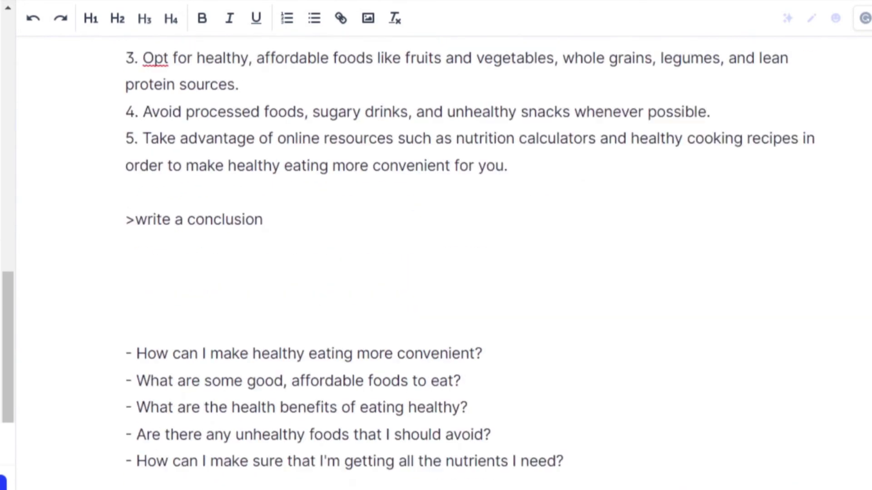